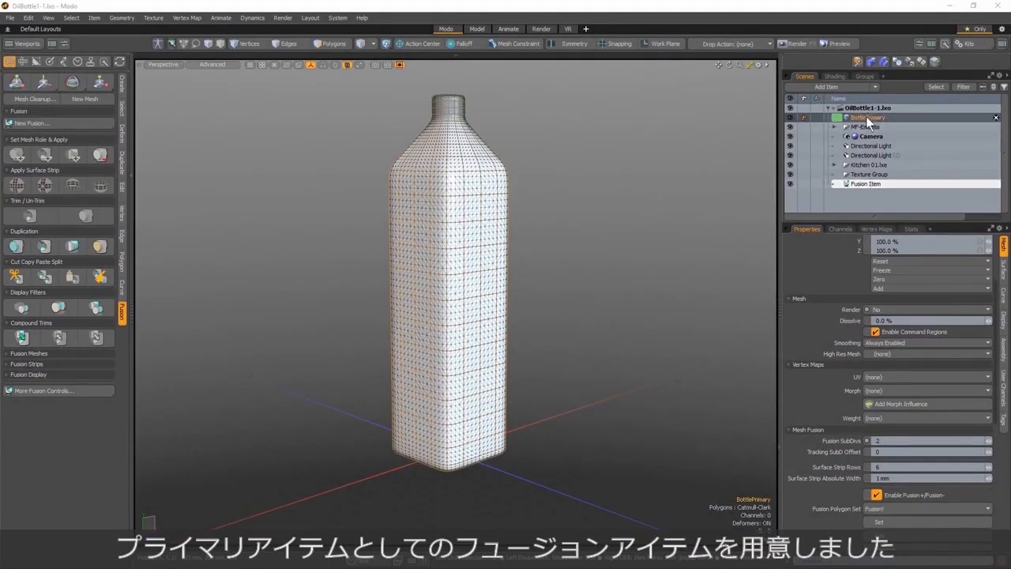
Enable embossing on the Fusion Item
{"action": "left_click", "coordinate": [869, 184]}
{"action": "left_click", "coordinate": [875, 327]}
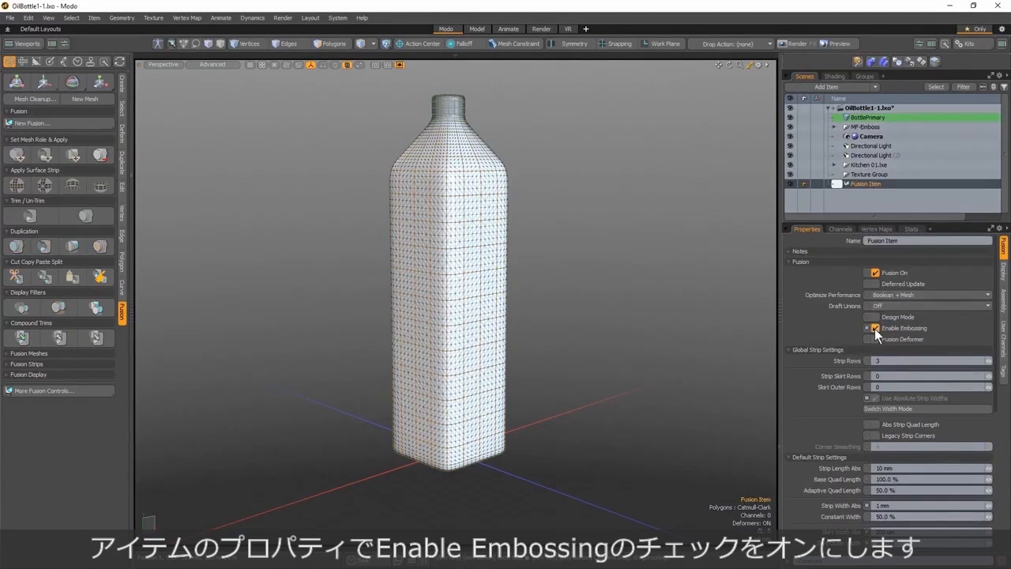
Expand the MF-Emboss group, select Side_Curve_Subtracts and make its B-spline curves visible on the bottle
{"action": "left_click", "coordinate": [835, 128]}
{"action": "left_click", "coordinate": [866, 136]}
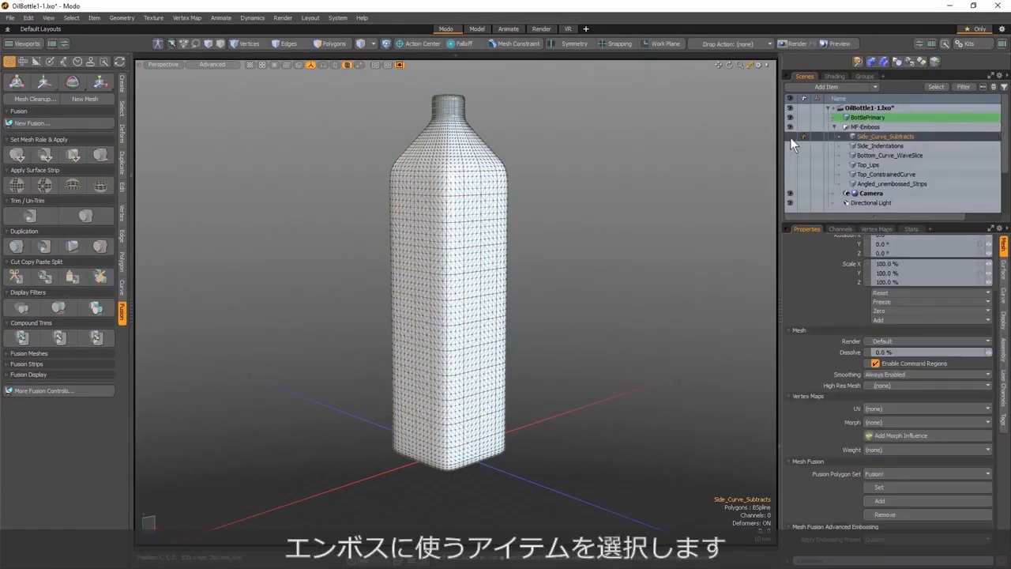
{"action": "left_click", "coordinate": [789, 136]}
{"action": "left_click_drag", "start_coordinate": [494, 263], "coordinate": [460, 323], "text": "alt"}
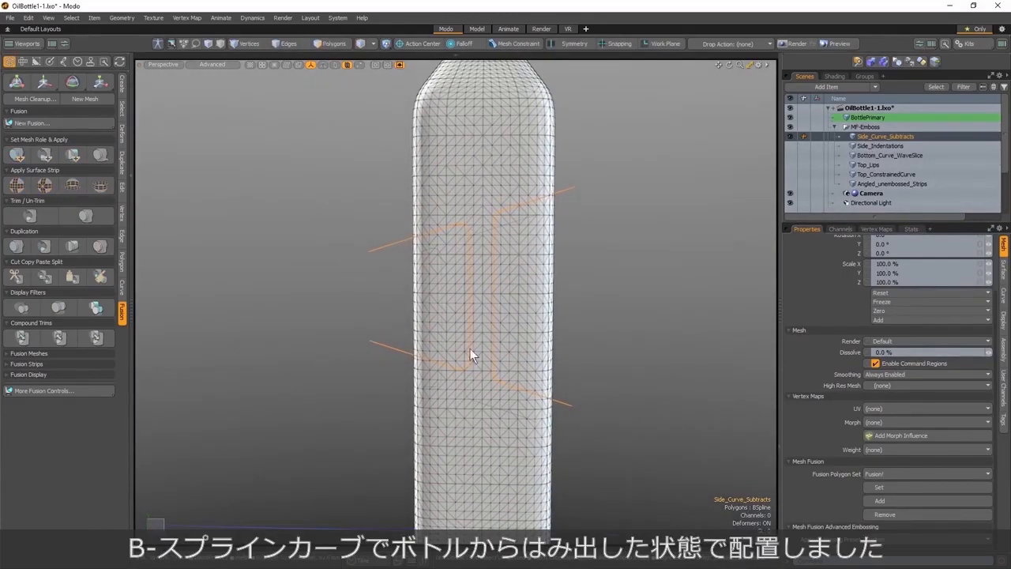
{"action": "left_click_drag", "start_coordinate": [355, 298], "coordinate": [363, 336], "text": "alt+shift"}
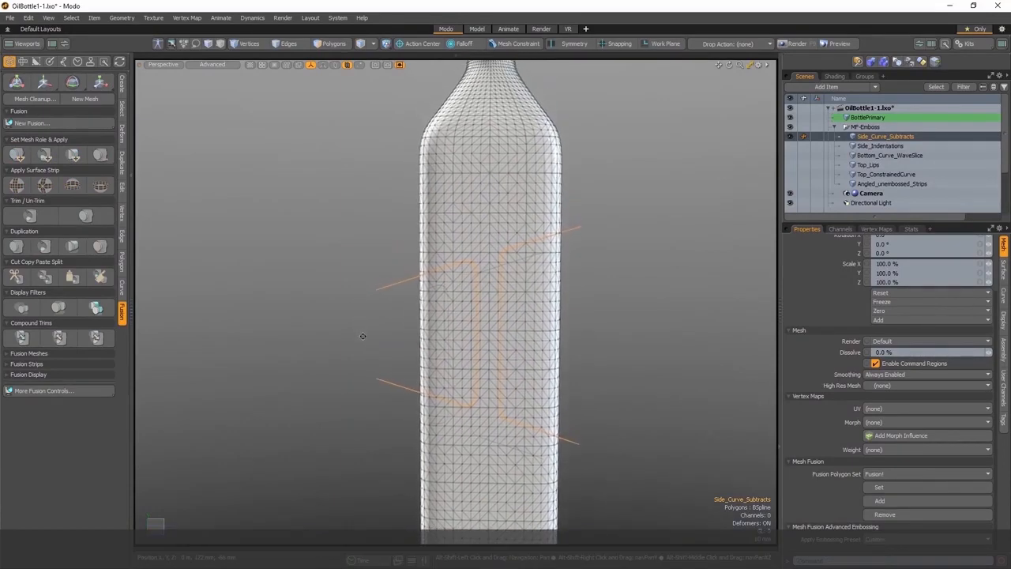
Add BottlePrimary to the selection and apply a Two-Sided Subtract Grid surface strip with the Side_Curve_Subtracts curves
{"action": "left_click", "coordinate": [866, 120], "text": "ctrl"}
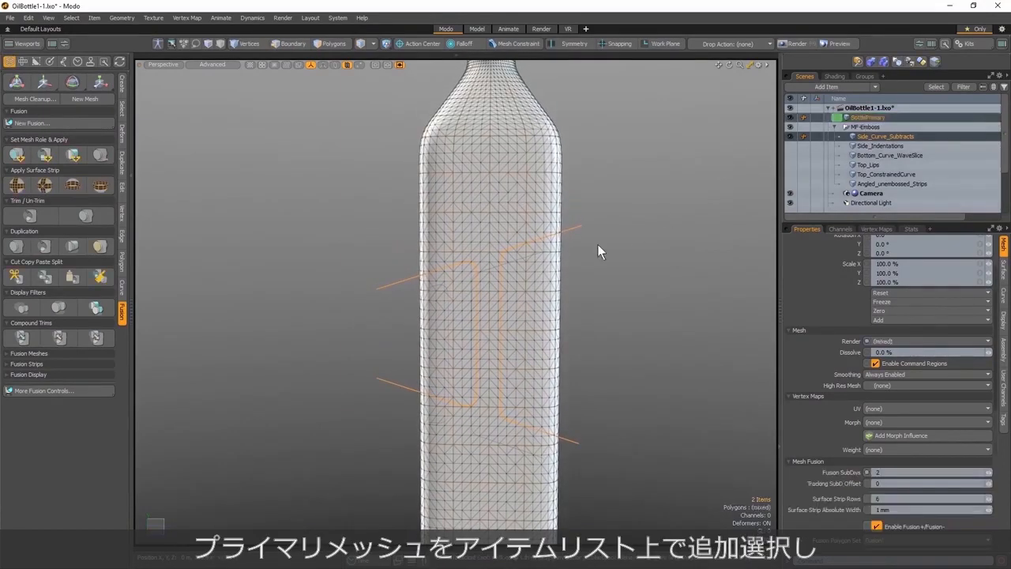
{"action": "left_click", "coordinate": [19, 192]}
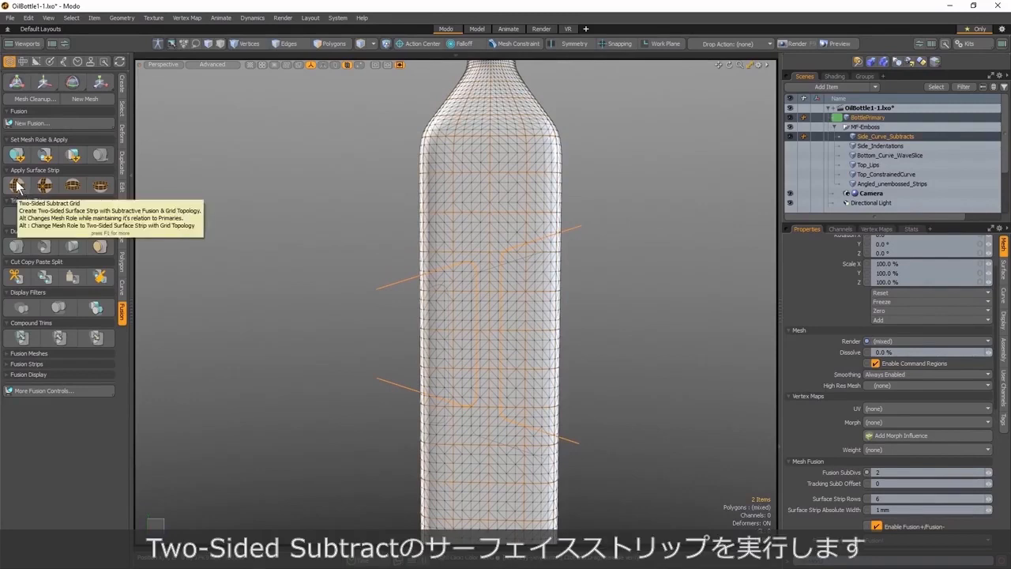
{"action": "left_click", "coordinate": [18, 186]}
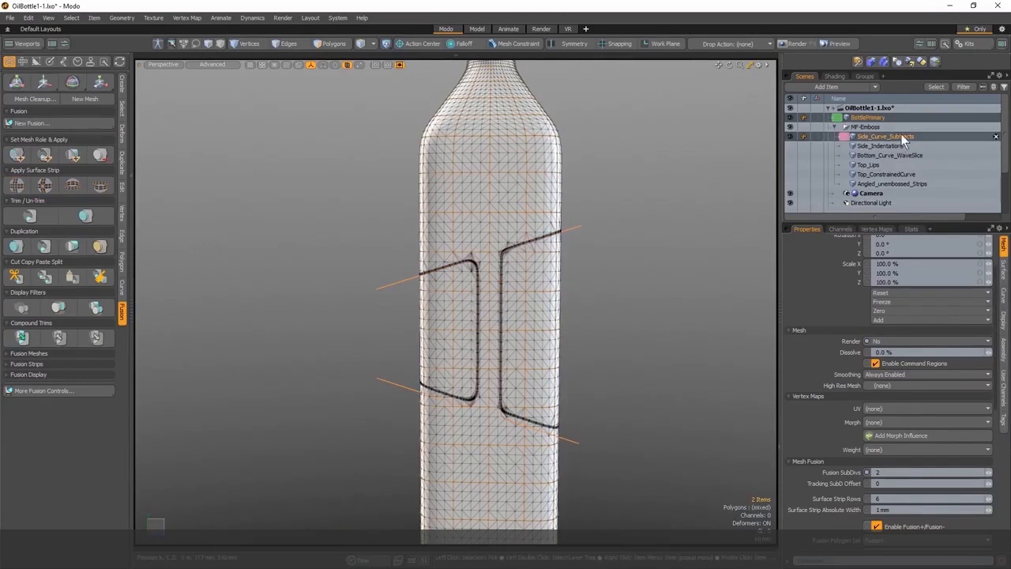
Set the Surface Strip Absolute Width of Side_Curve_Subtracts to 3 mm
{"action": "left_click", "coordinate": [901, 136]}
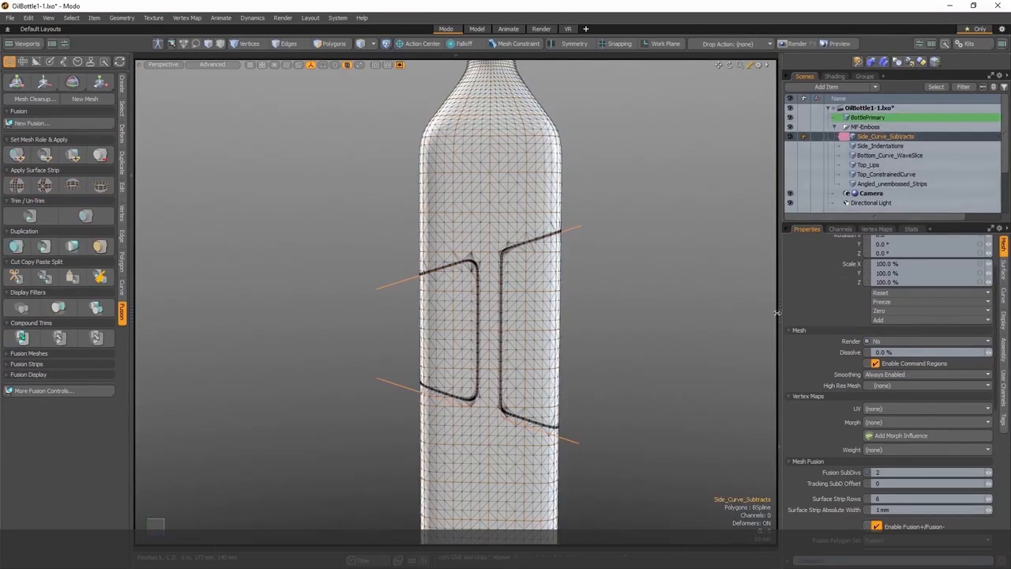
{"action": "scroll", "coordinate": [805, 311], "scroll_direction": "up", "scroll_amount": 1}
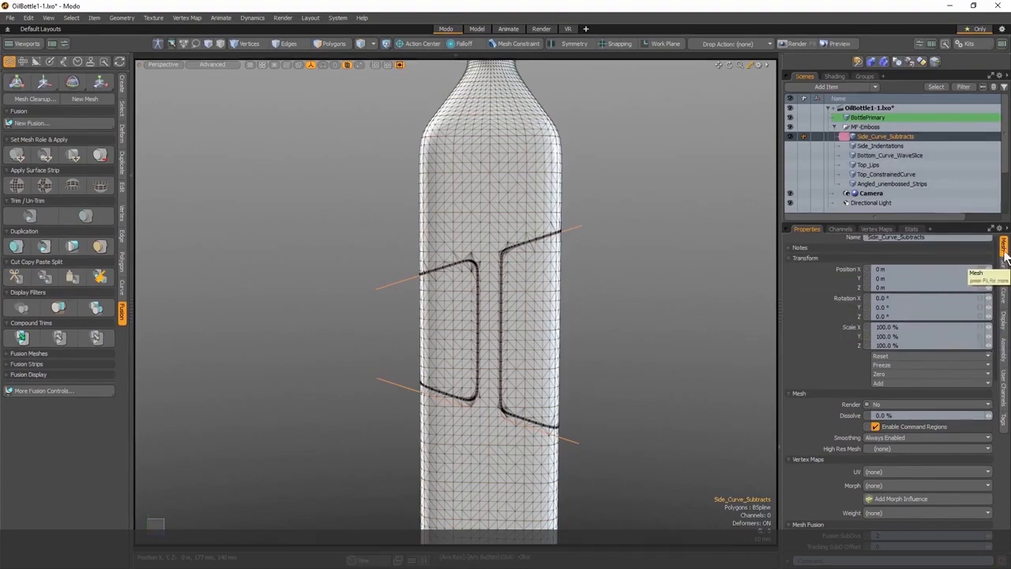
{"action": "scroll", "coordinate": [832, 353], "scroll_direction": "down", "scroll_amount": 4}
{"action": "left_click", "coordinate": [888, 446]}
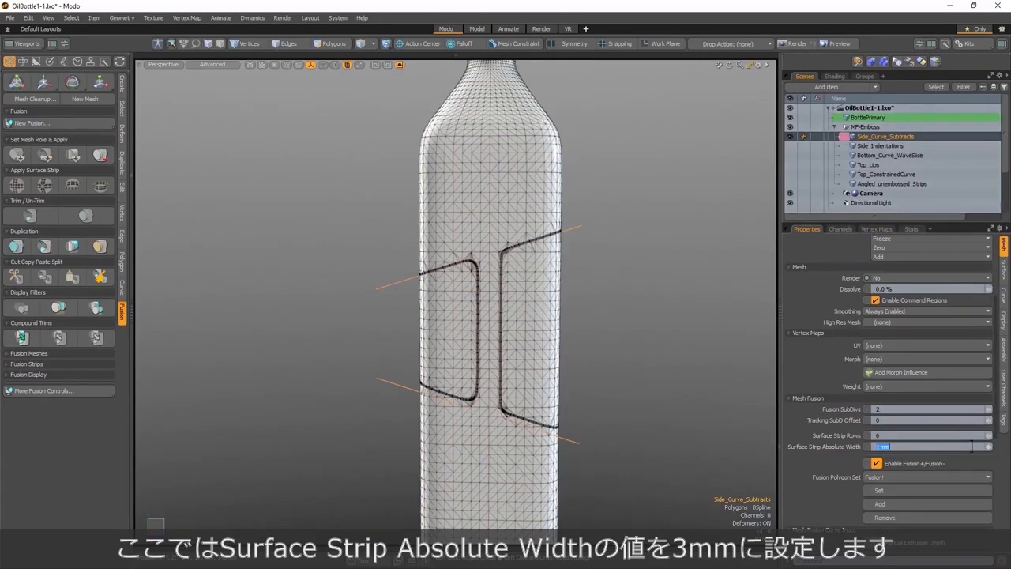
{"action": "type", "text": "3m"}
{"action": "key", "text": "Return"}
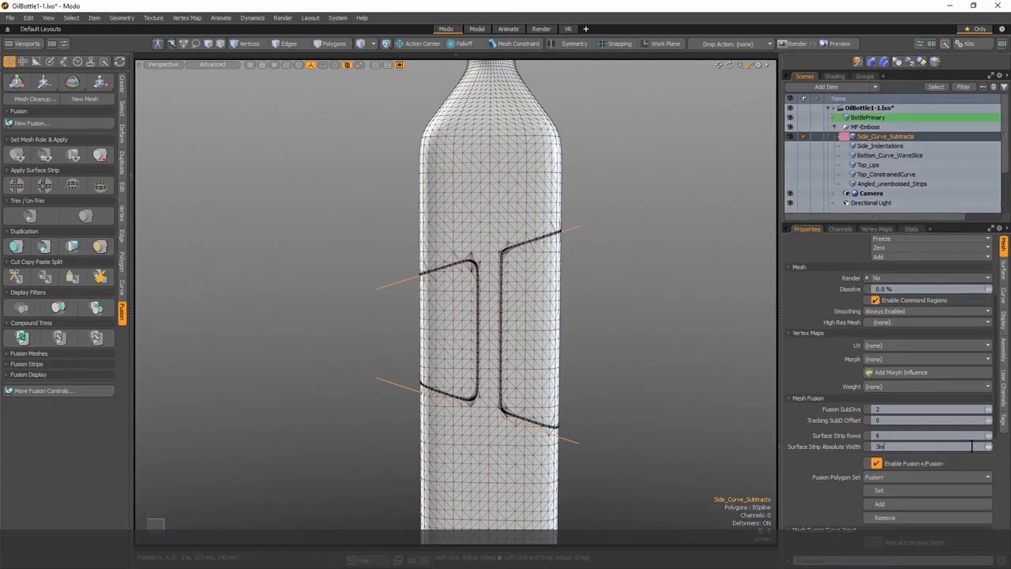
Enable embossing for Side_Curve_Subtracts and get a close view of its strips on the bottle's side
{"action": "scroll", "coordinate": [822, 447], "scroll_direction": "down", "scroll_amount": 6}
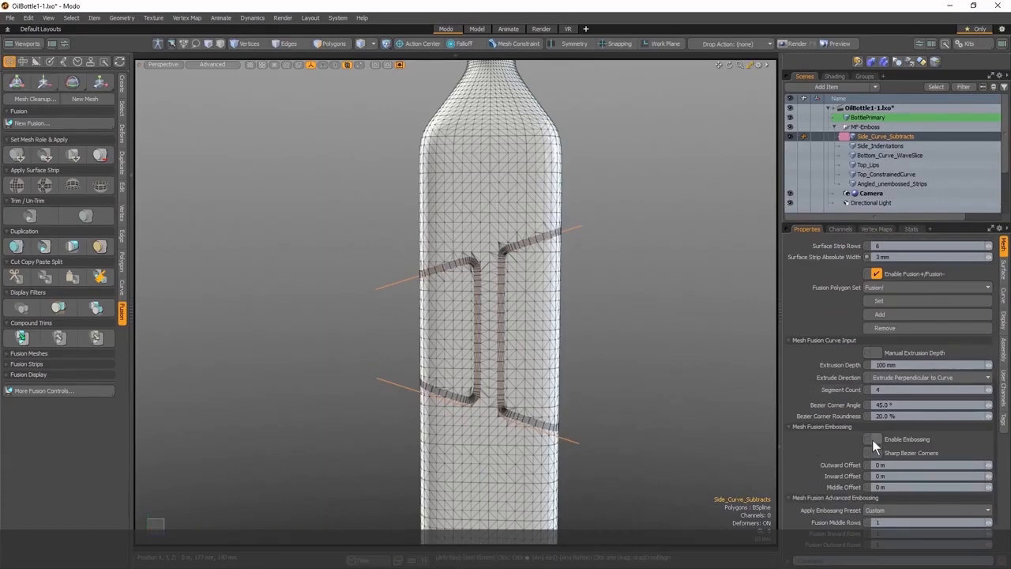
{"action": "left_click", "coordinate": [875, 439]}
{"action": "mouse_move", "coordinate": [553, 332]}
{"action": "left_mouse_down", "text": "alt"}
{"action": "mouse_move", "coordinate": [466, 317]}
{"action": "mouse_move", "coordinate": [554, 302]}
{"action": "mouse_move", "coordinate": [565, 348]}
{"action": "left_mouse_up", "text": "alt"}
{"action": "left_click_drag", "start_coordinate": [482, 346], "coordinate": [485, 343], "text": "alt"}
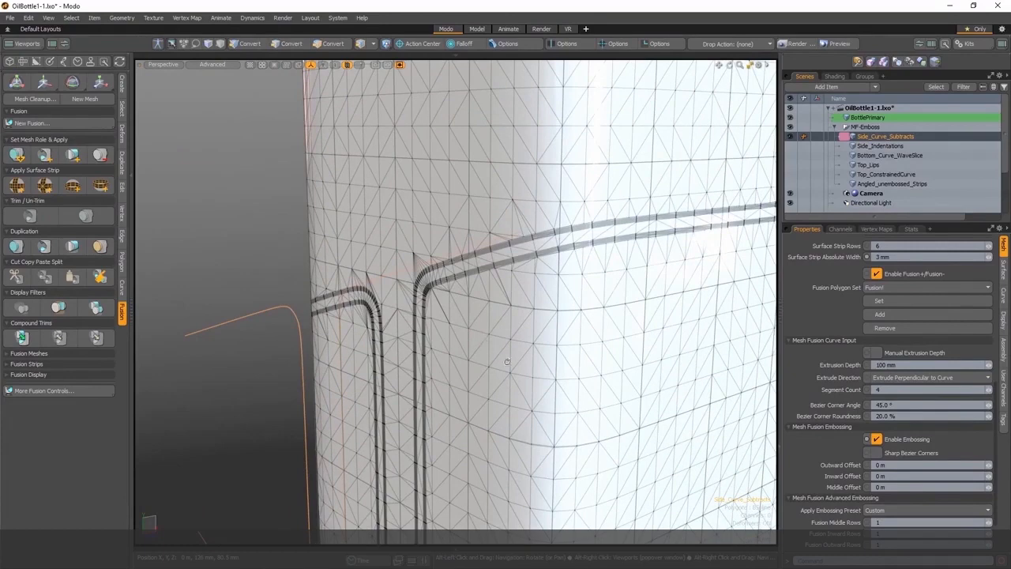
Try an Outward Offset of 1 mm on the Side_Curve_Subtracts embossing, then reset it to 0
{"action": "left_click", "coordinate": [882, 465]}
{"action": "left_click", "coordinate": [886, 464]}
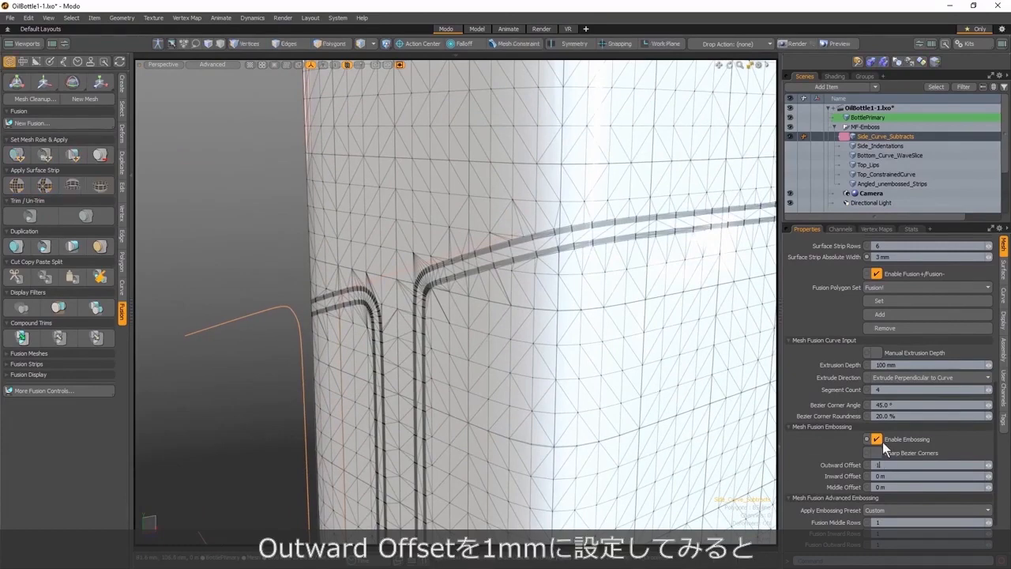
{"action": "type", "text": "1mm"}
{"action": "key", "text": "Return"}
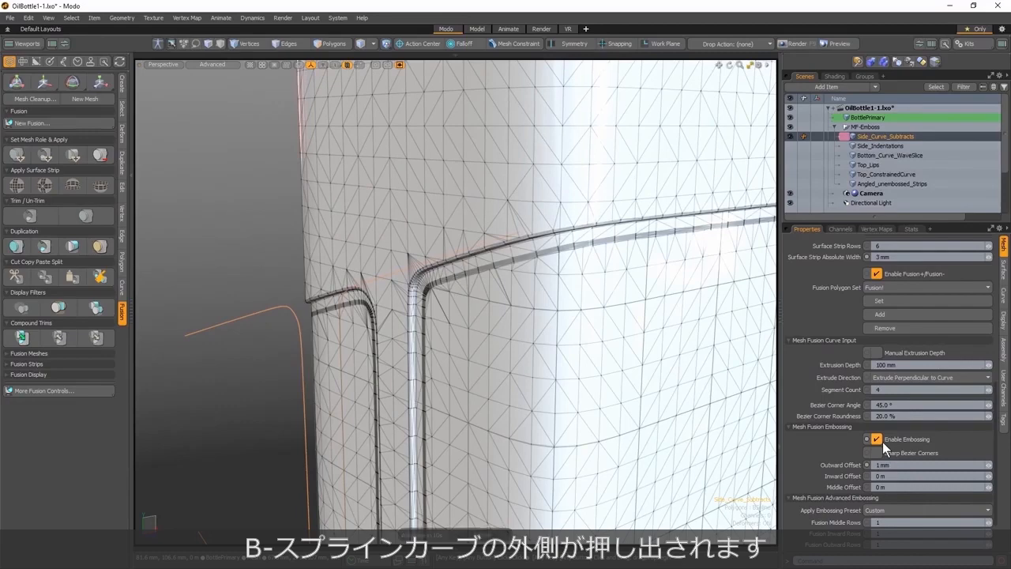
{"action": "left_click", "coordinate": [895, 465]}
{"action": "type", "text": "0"}
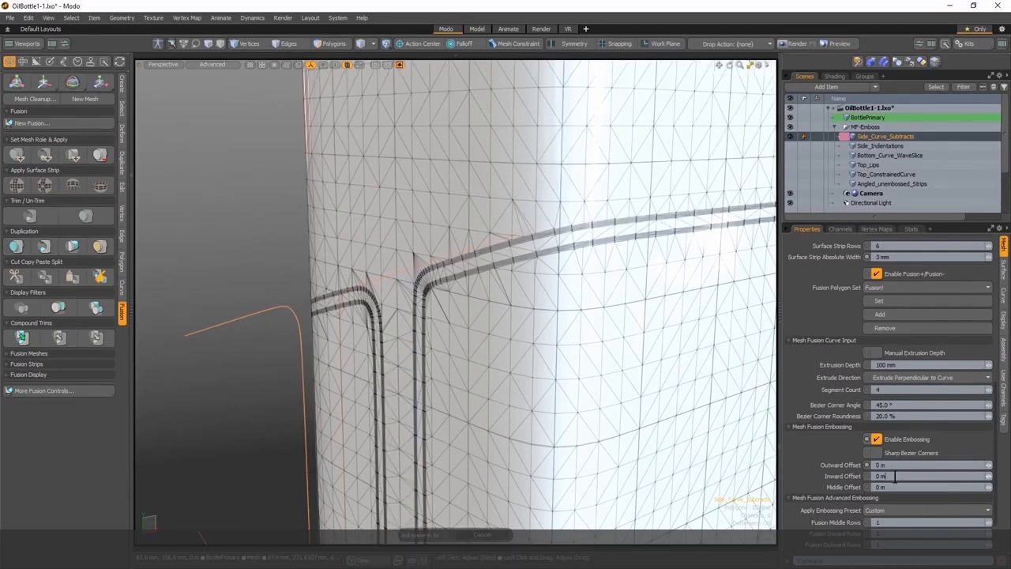
Set the Inward Offset and Middle Offset of the side curve embossing to -1 mm and hide the dense mesh wireframe
{"action": "left_click", "coordinate": [896, 476]}
{"action": "type", "text": "-1m"}
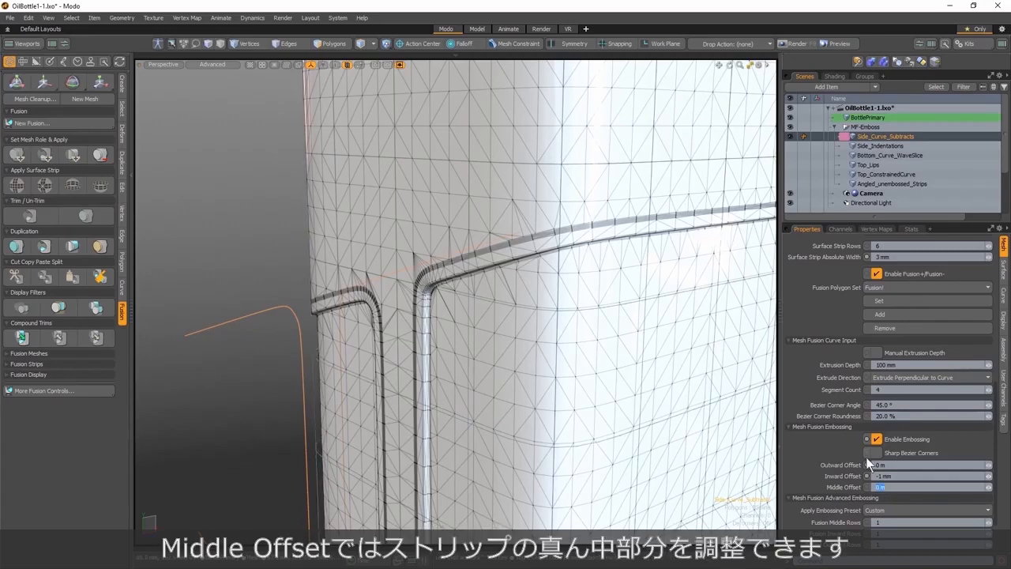
{"action": "type", "text": "m"}
{"action": "key", "text": "Return"}
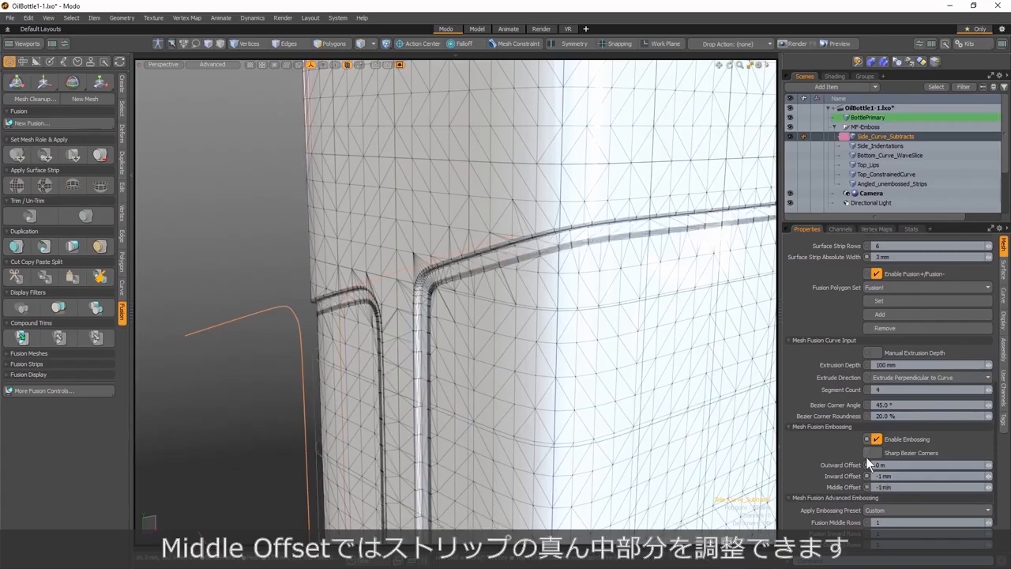
{"action": "key", "text": "KP_7"}
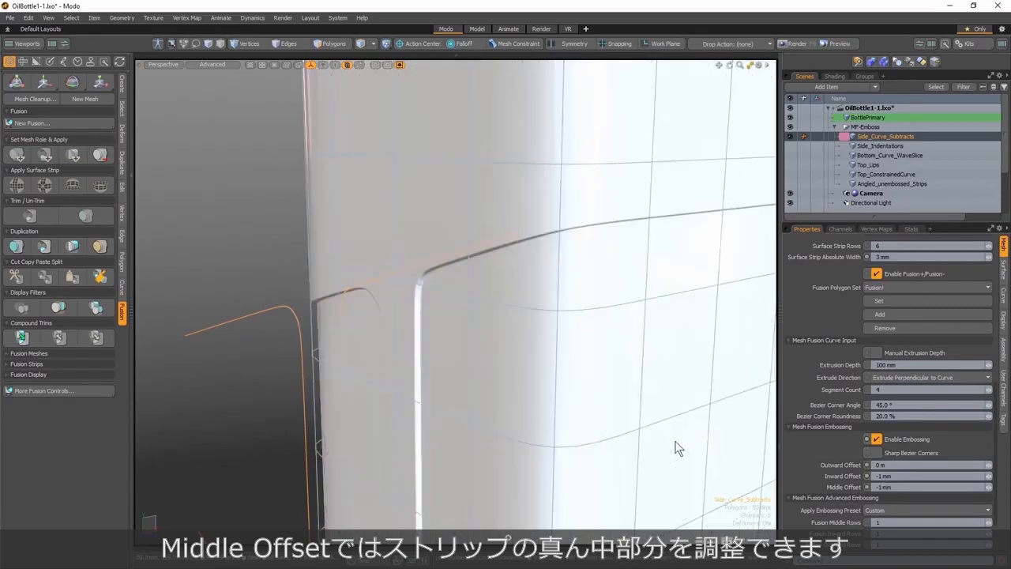
{"action": "left_click_drag", "start_coordinate": [499, 377], "coordinate": [474, 350], "text": "alt+shift"}
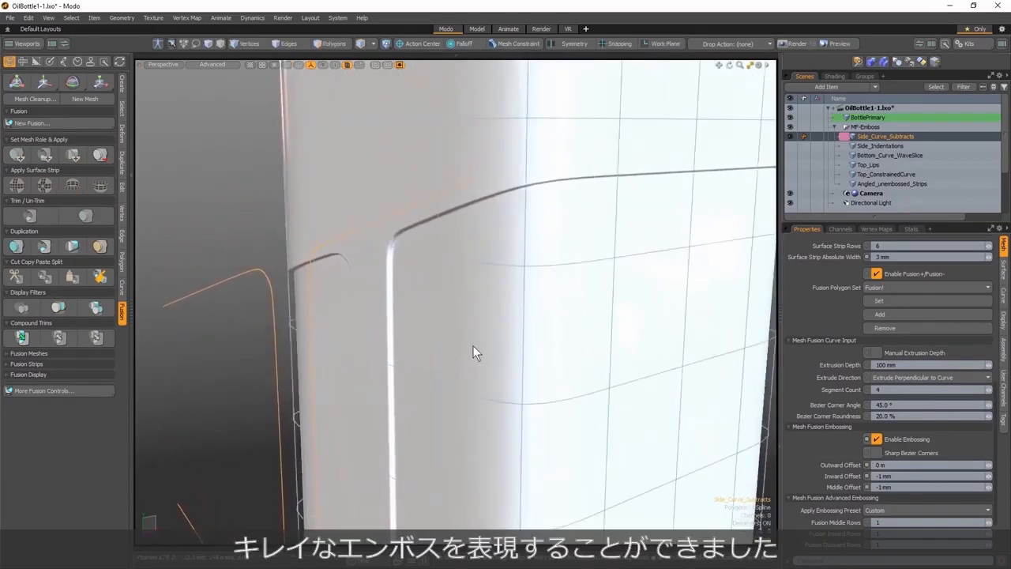
Apply the TwoSidedSoft embossing preset to Side_Curve_Subtracts
{"action": "scroll", "coordinate": [834, 479], "scroll_direction": "down", "scroll_amount": 3}
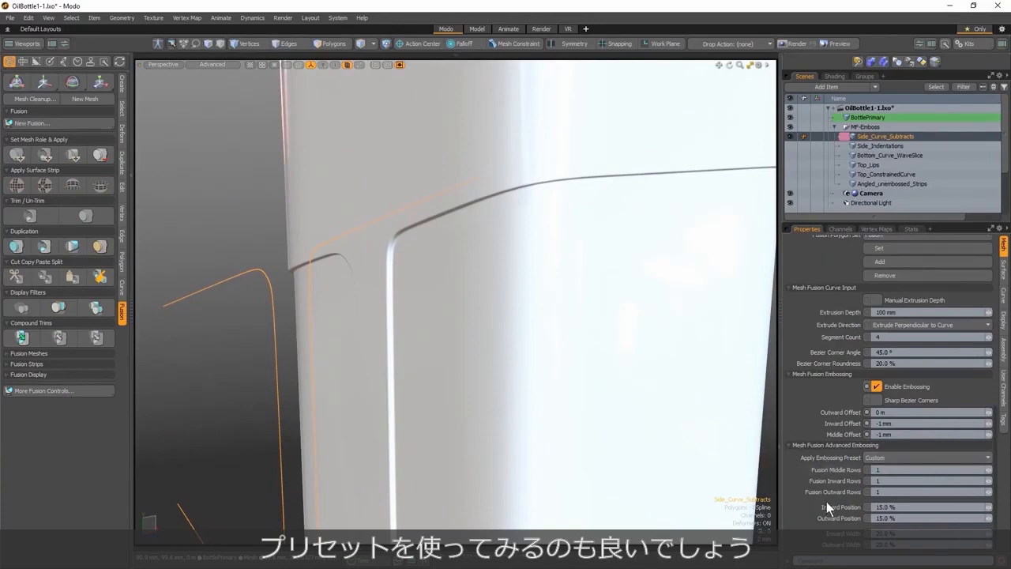
{"action": "left_click", "coordinate": [876, 457]}
{"action": "left_click", "coordinate": [876, 471]}
{"action": "mouse_move", "coordinate": [499, 343]}
{"action": "left_mouse_down", "text": "alt"}
{"action": "mouse_move", "coordinate": [474, 337]}
{"action": "mouse_move", "coordinate": [501, 332]}
{"action": "mouse_move", "coordinate": [509, 346]}
{"action": "left_mouse_up", "text": "alt"}
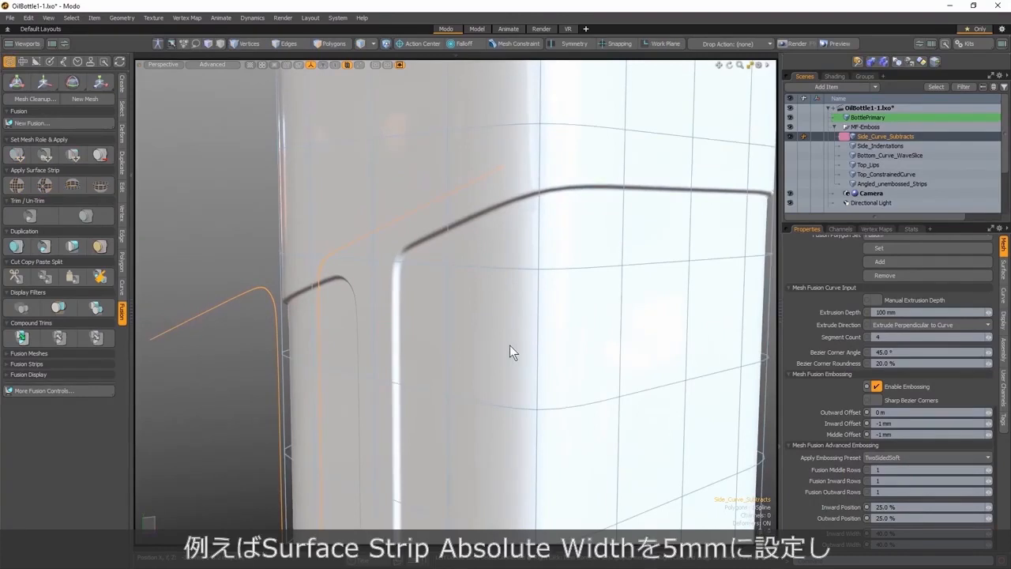
Widen the side curve strip by setting its Surface Strip Absolute Width to 5 mm
{"action": "scroll", "coordinate": [898, 387], "scroll_direction": "up", "scroll_amount": 3}
{"action": "left_click", "coordinate": [906, 299]}
{"action": "type", "text": "5m"}
{"action": "key", "text": "Return"}
Set the Outward Width of the side curve embossing to 30% and check the embossed shape on the bottle
{"action": "scroll", "coordinate": [896, 372], "scroll_direction": "down", "scroll_amount": 3}
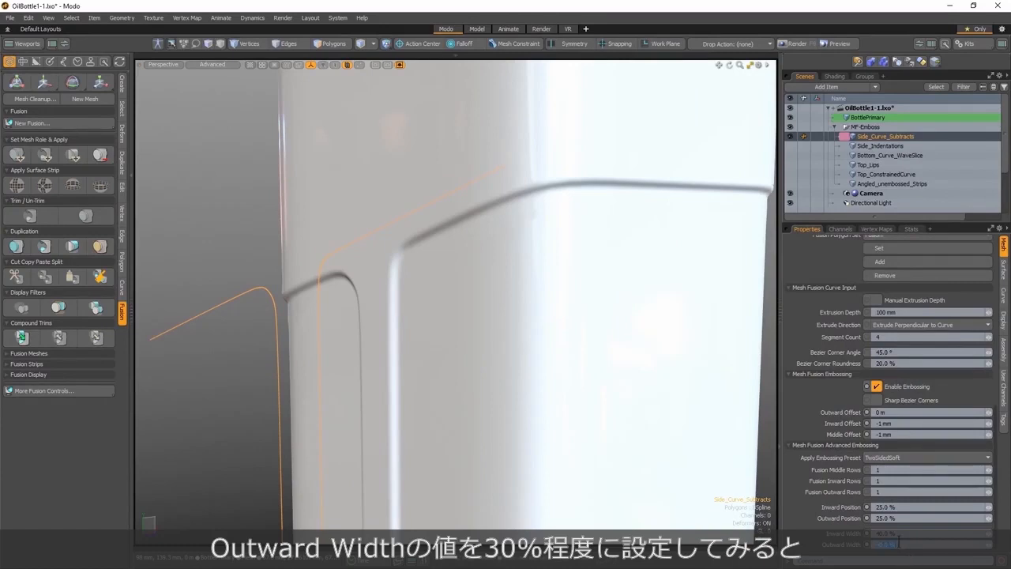
{"action": "type", "text": "30"}
{"action": "key", "text": "Return"}
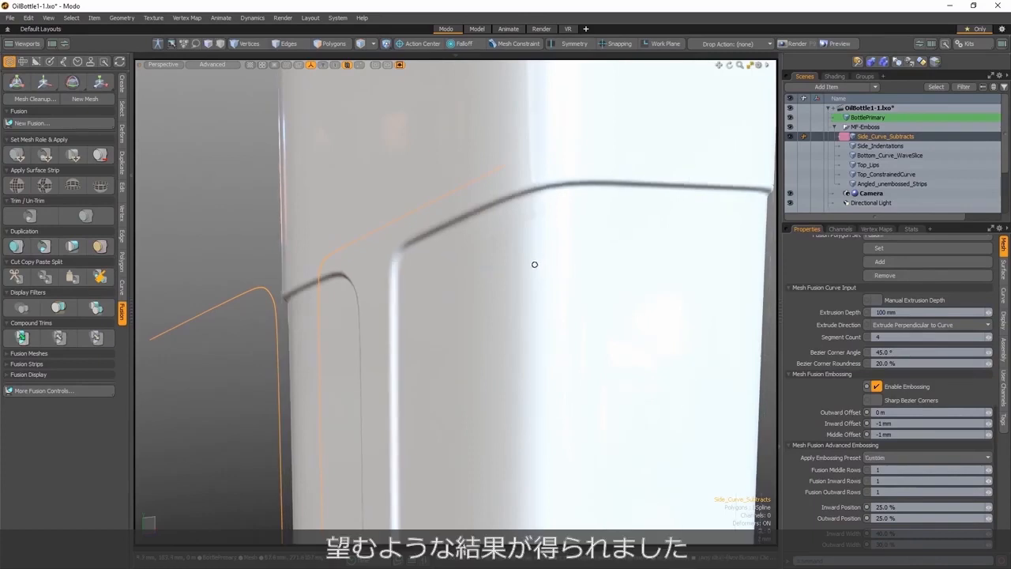
{"action": "scroll", "coordinate": [538, 259], "scroll_direction": "down", "scroll_amount": 3}
{"action": "left_click_drag", "start_coordinate": [483, 237], "coordinate": [470, 334], "text": "alt"}
{"action": "scroll", "coordinate": [470, 334], "scroll_direction": "down", "scroll_amount": 2}
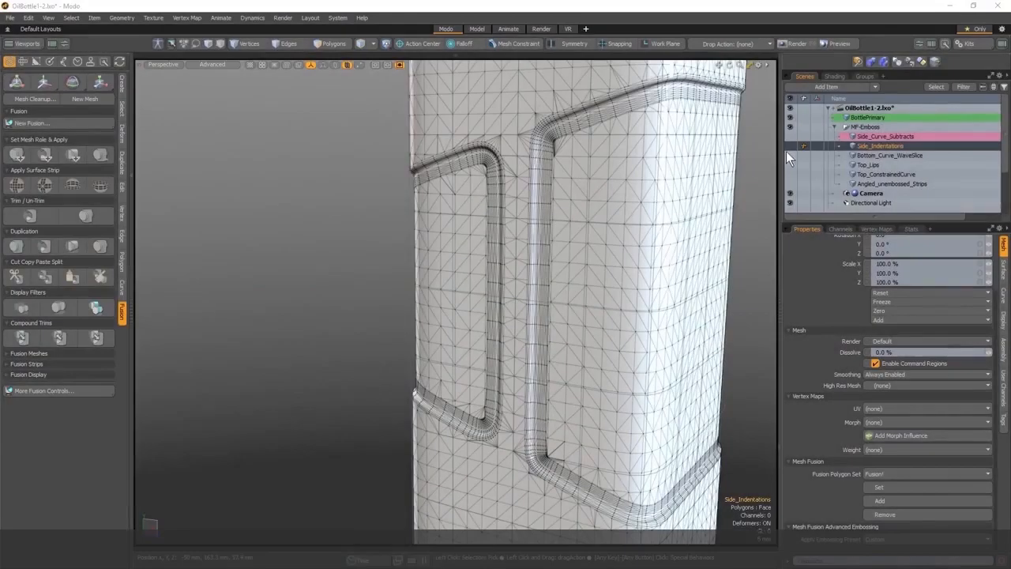
Make the Side_Indentations mesh visible and apply it to BottlePrimary as a surface strip
{"action": "left_click", "coordinate": [794, 146]}
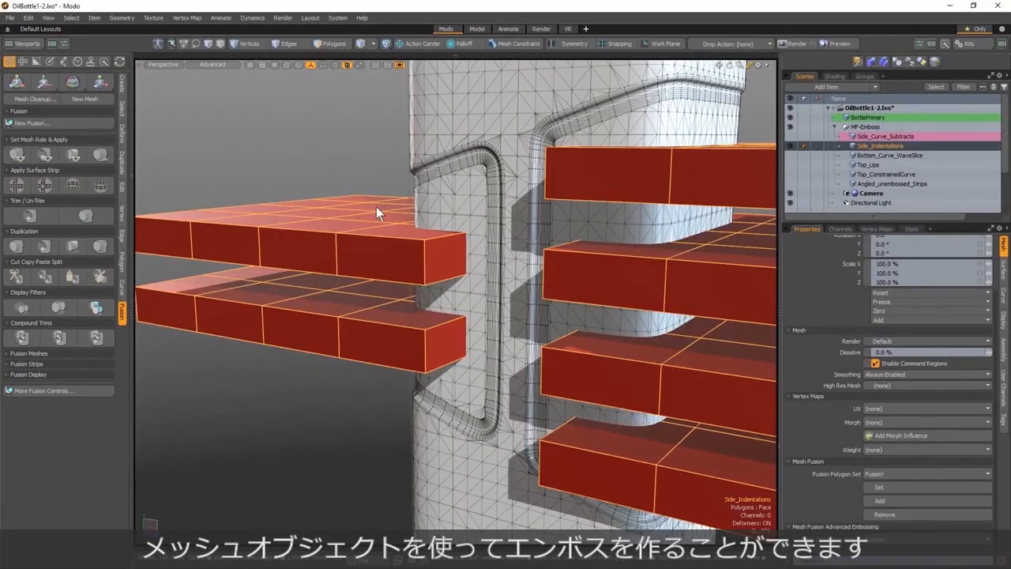
{"action": "left_click", "coordinate": [860, 117], "text": "ctrl"}
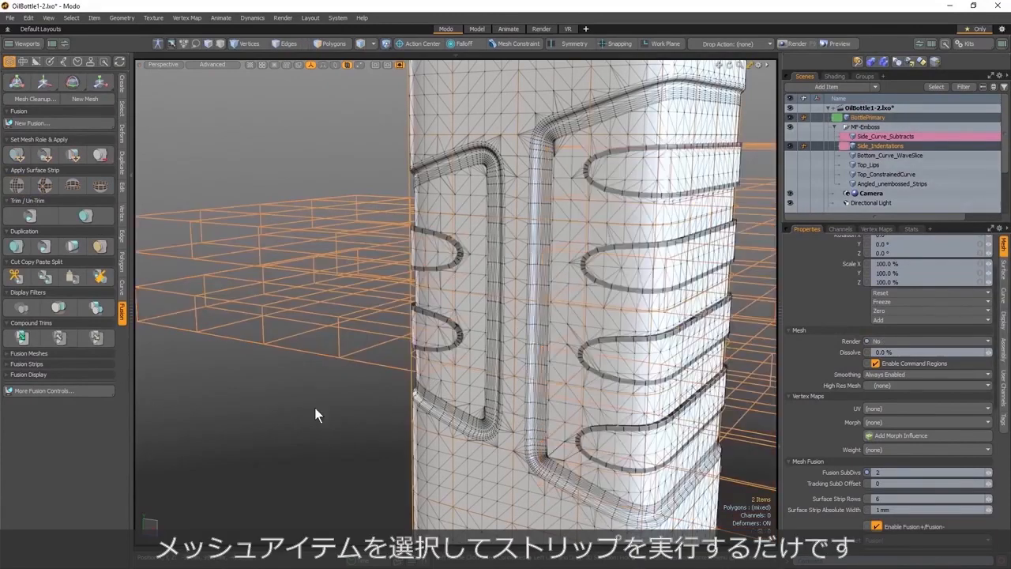
{"action": "left_click_drag", "start_coordinate": [454, 227], "coordinate": [526, 275], "text": "ctrl+alt"}
{"action": "left_click_drag", "start_coordinate": [478, 299], "coordinate": [477, 261], "text": "alt+shift"}
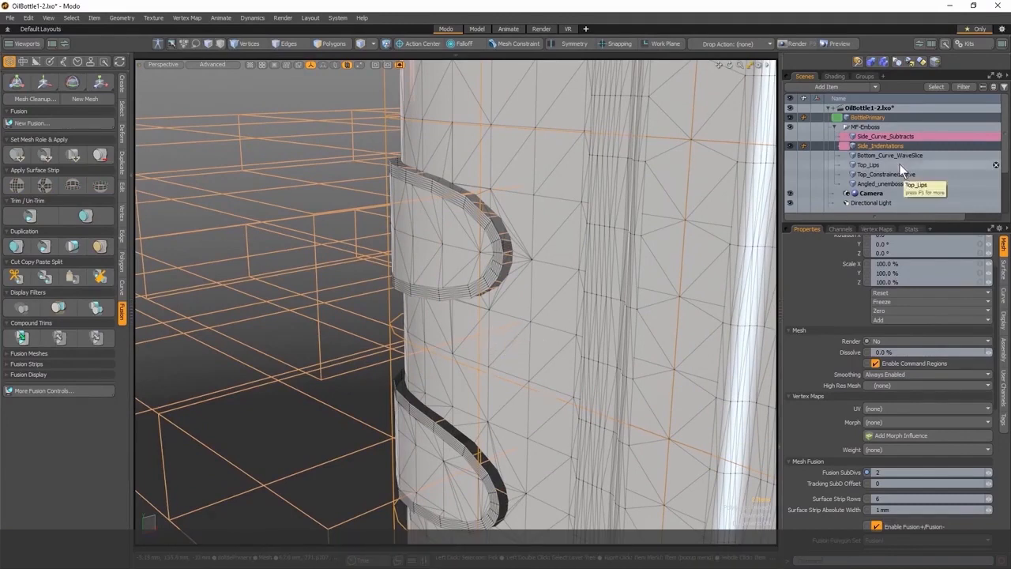
Set the Fusion Item's Mesh Mode to Airtight Draft
{"action": "scroll", "coordinate": [902, 163], "scroll_direction": "down", "scroll_amount": 4}
{"action": "left_click", "coordinate": [879, 202]}
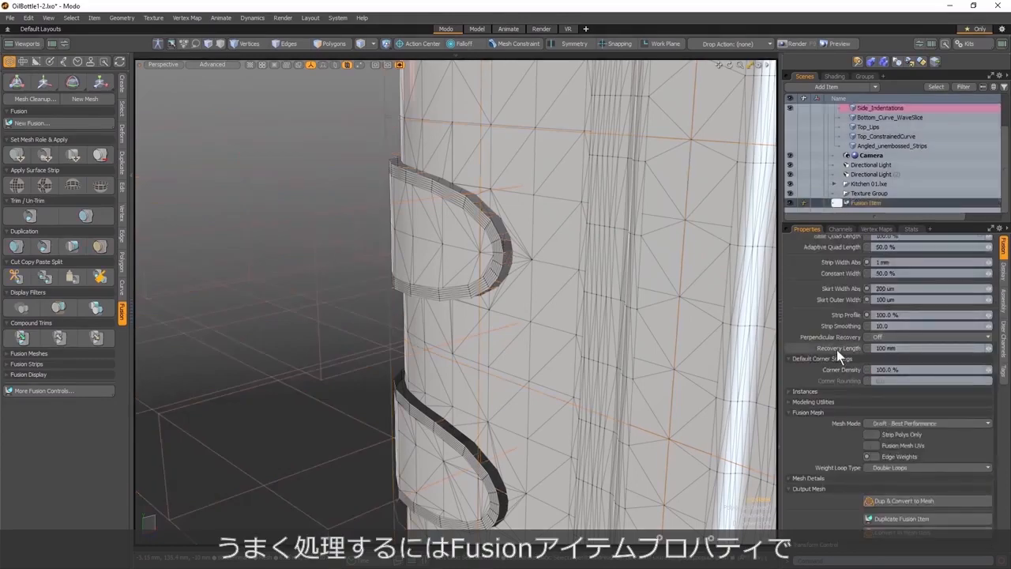
{"action": "left_click", "coordinate": [901, 425]}
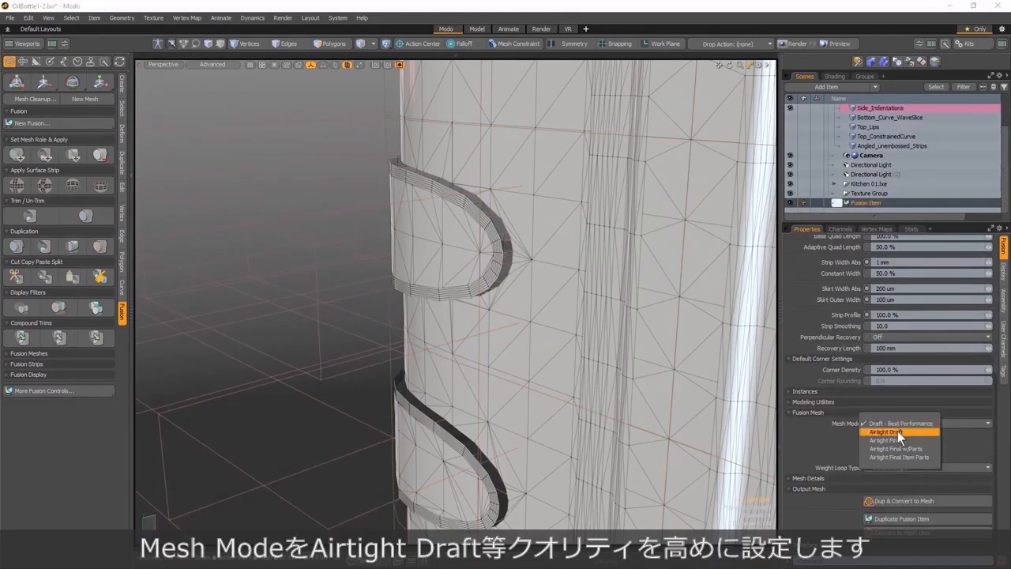
{"action": "left_click", "coordinate": [898, 431]}
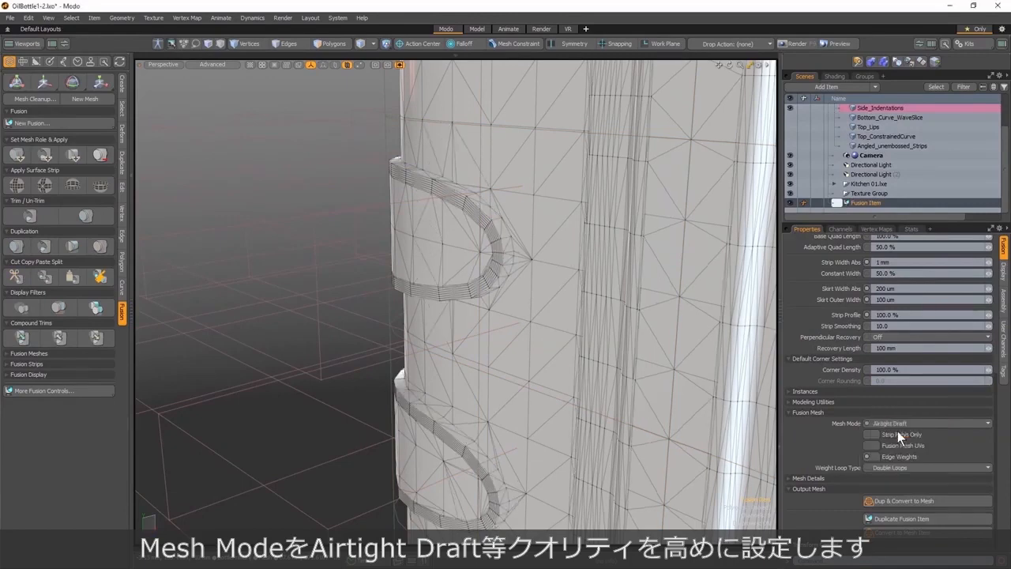
Select the Side_Indentations mesh and enable embossing for it
{"action": "scroll", "coordinate": [858, 170], "scroll_direction": "up", "scroll_amount": 2}
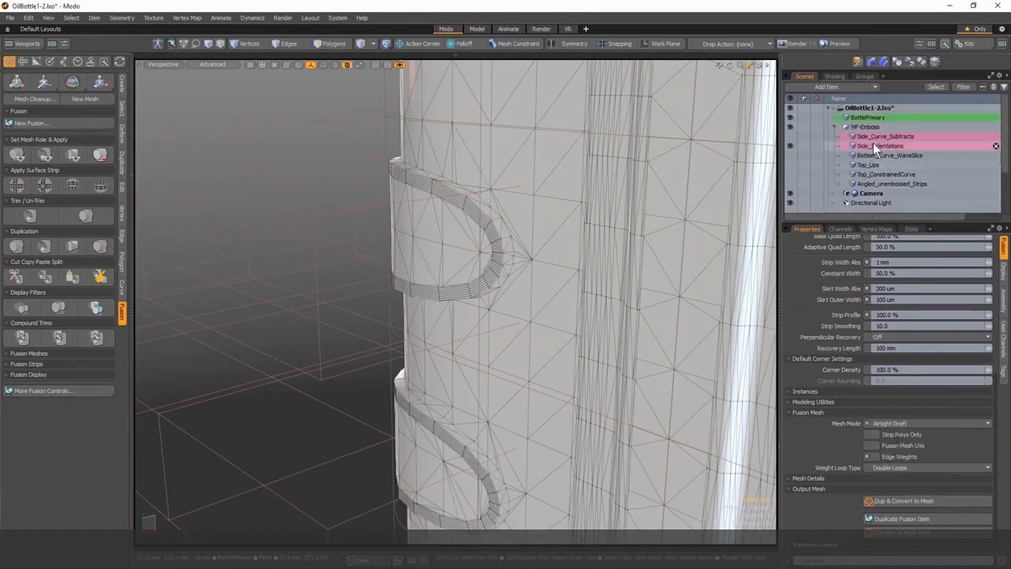
{"action": "left_click", "coordinate": [873, 145]}
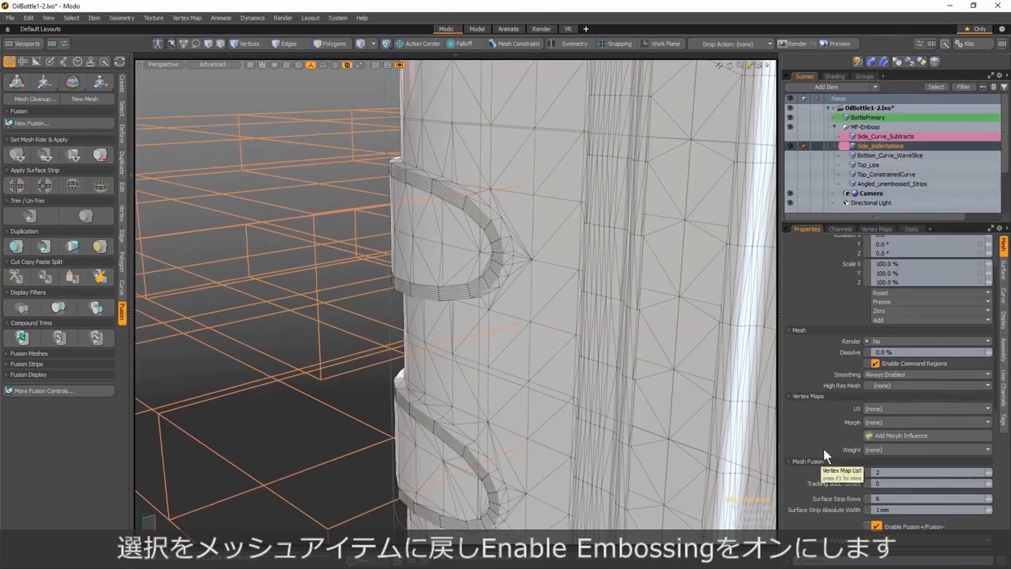
{"action": "scroll", "coordinate": [822, 439], "scroll_direction": "down", "scroll_amount": 4}
{"action": "scroll", "coordinate": [822, 433], "scroll_direction": "down", "scroll_amount": 4}
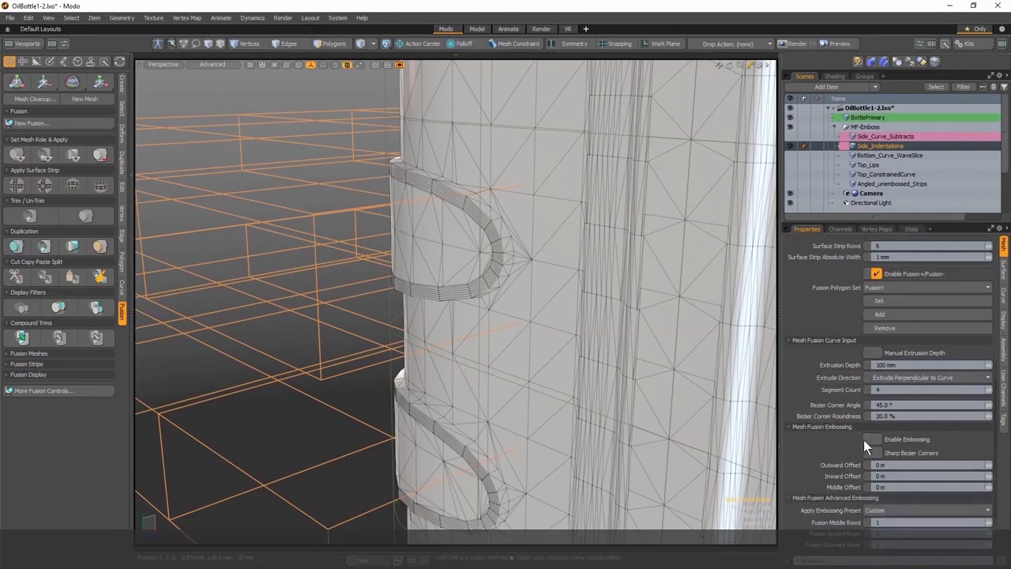
{"action": "left_click", "coordinate": [875, 439]}
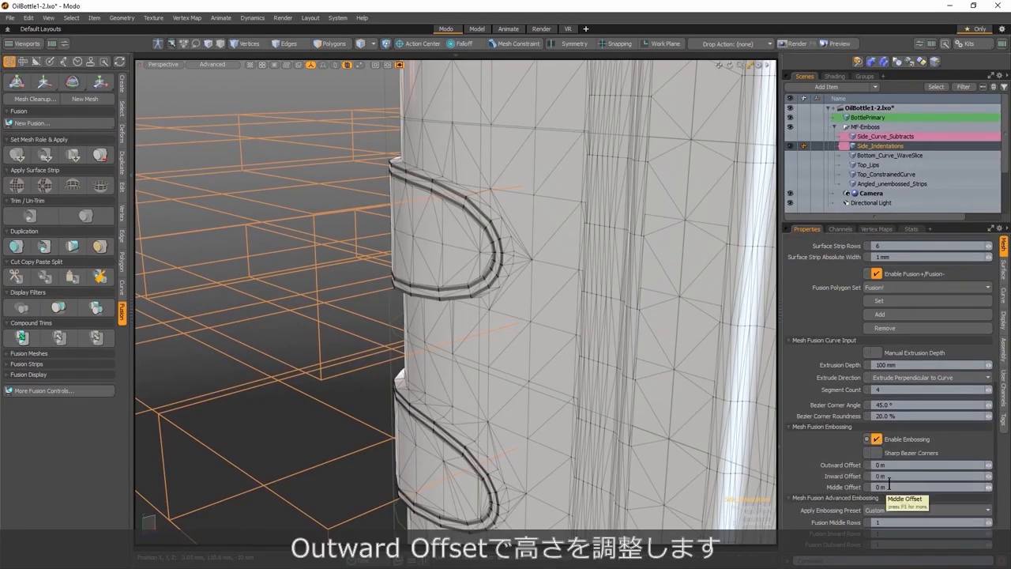
Set the Outward Offset of the Side_Indentations embossing to -1 mm and check the raised strips up close
{"action": "left_click", "coordinate": [894, 465]}
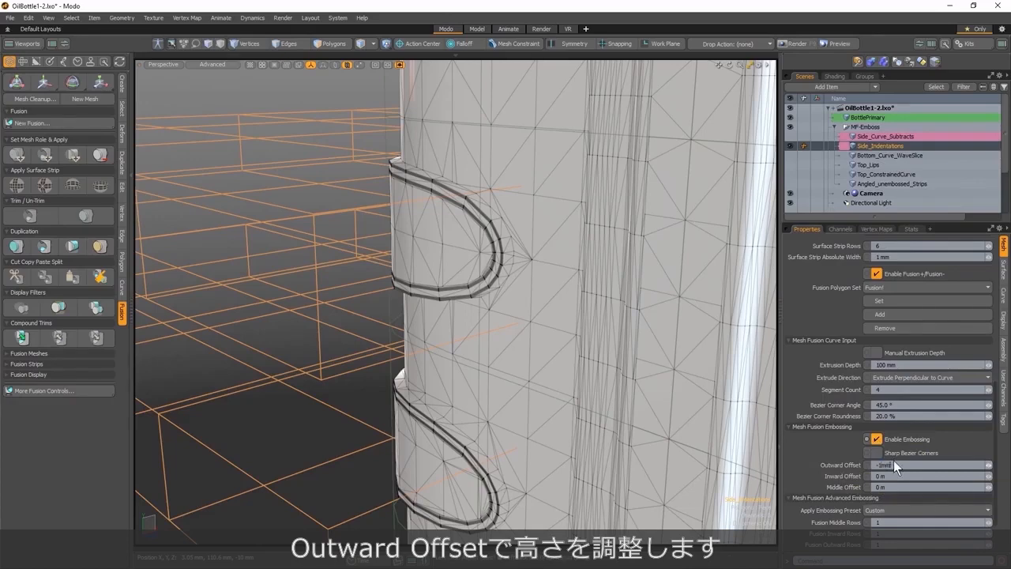
{"action": "type", "text": "-1mm"}
{"action": "key", "text": "Return"}
{"action": "scroll", "coordinate": [537, 249], "scroll_direction": "up", "scroll_amount": 5}
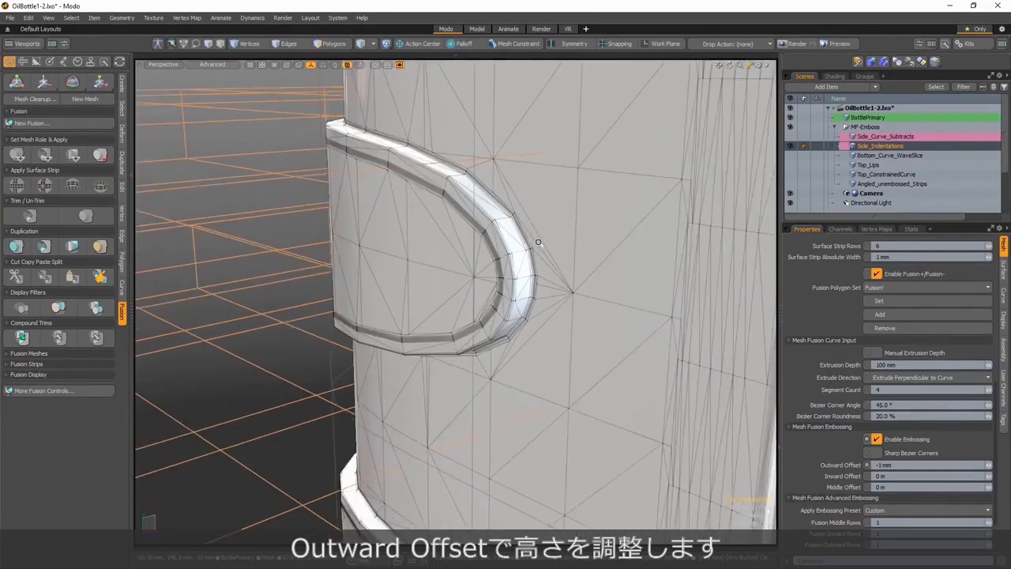
{"action": "scroll", "coordinate": [537, 249], "scroll_direction": "down", "scroll_amount": 2}
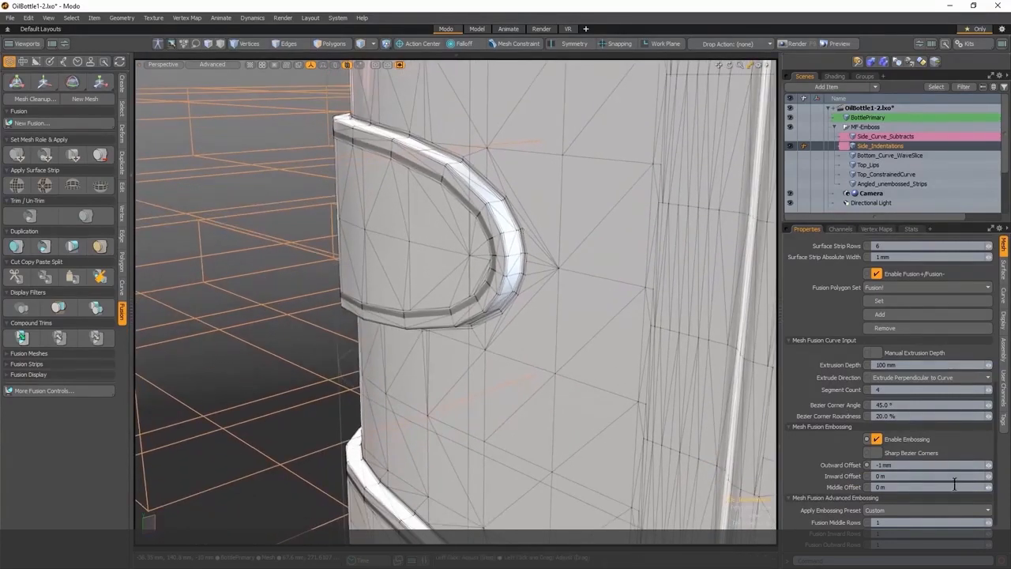
Apply the TwoSidedSoft embossing preset to Side_Indentations and set its Surface Strip Absolute Width to 3 mm
{"action": "scroll", "coordinate": [807, 475], "scroll_direction": "down", "scroll_amount": 2}
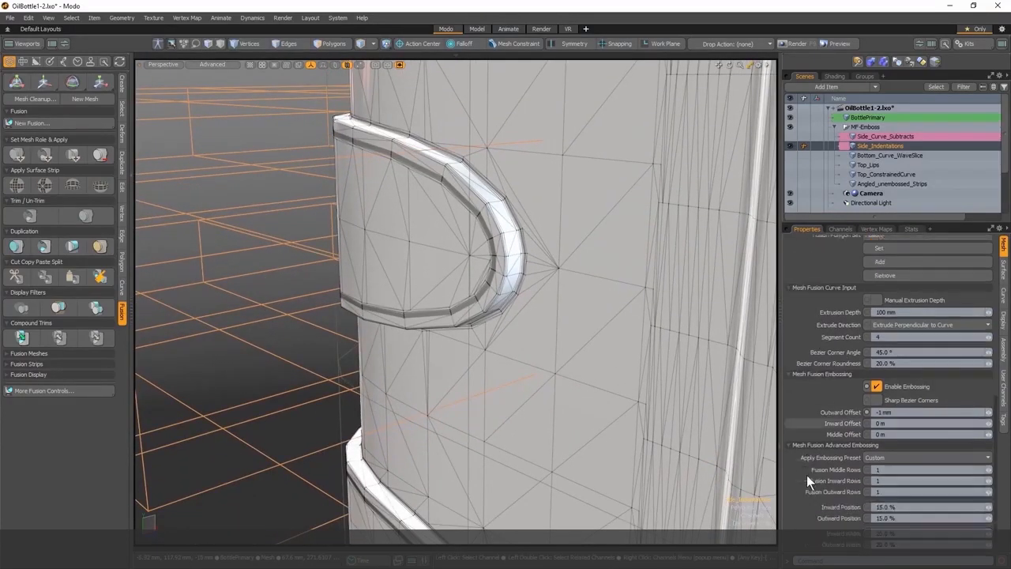
{"action": "left_click", "coordinate": [916, 457]}
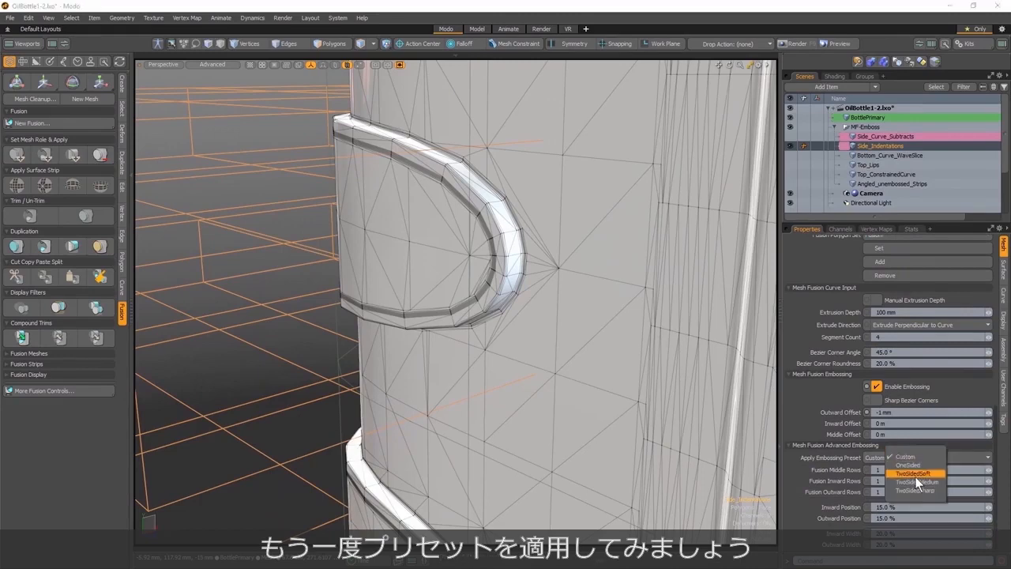
{"action": "left_click", "coordinate": [916, 473]}
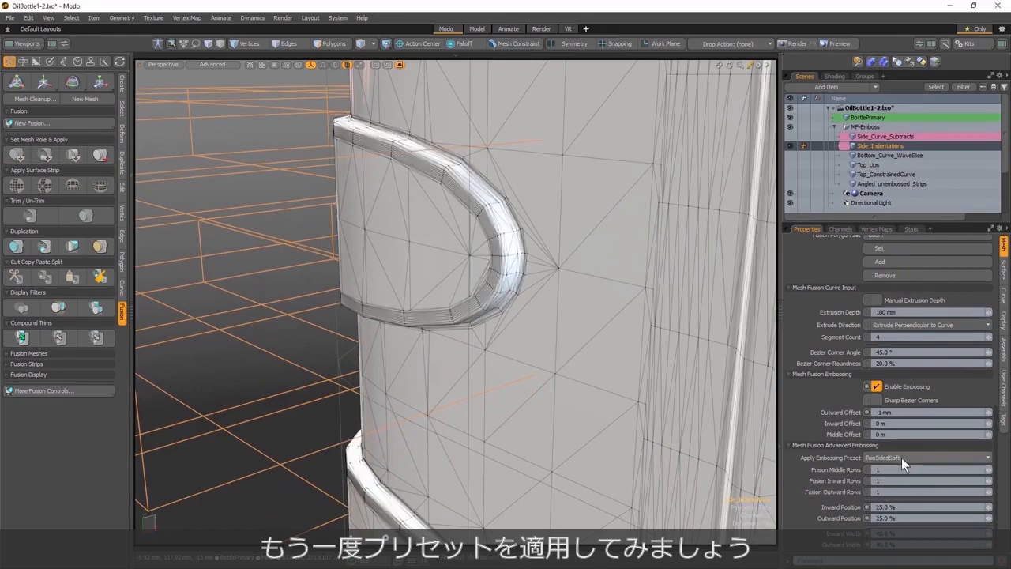
{"action": "scroll", "coordinate": [928, 380], "scroll_direction": "up", "scroll_amount": 6}
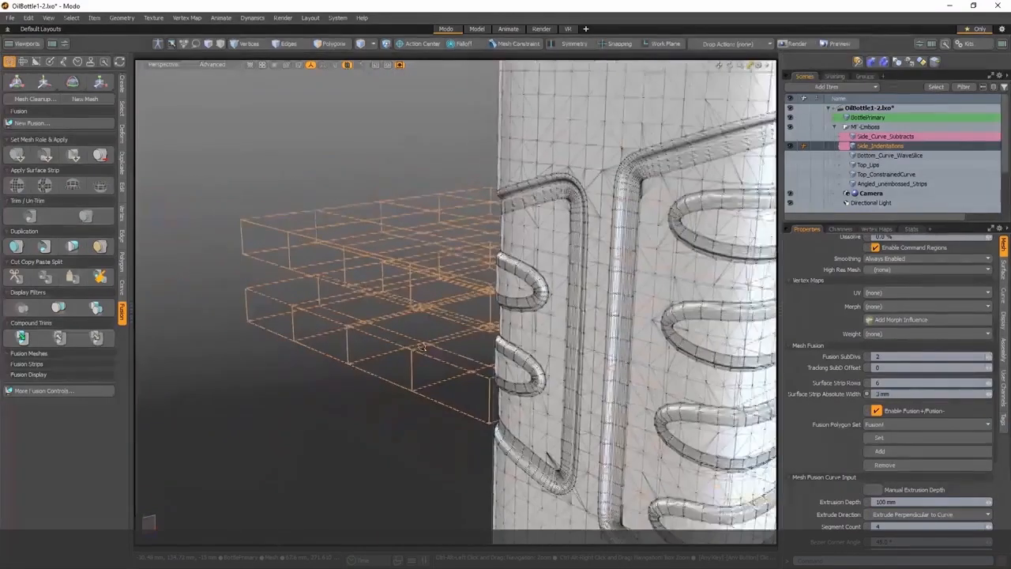
{"action": "left_click_drag", "start_coordinate": [422, 347], "coordinate": [361, 221], "text": "alt"}
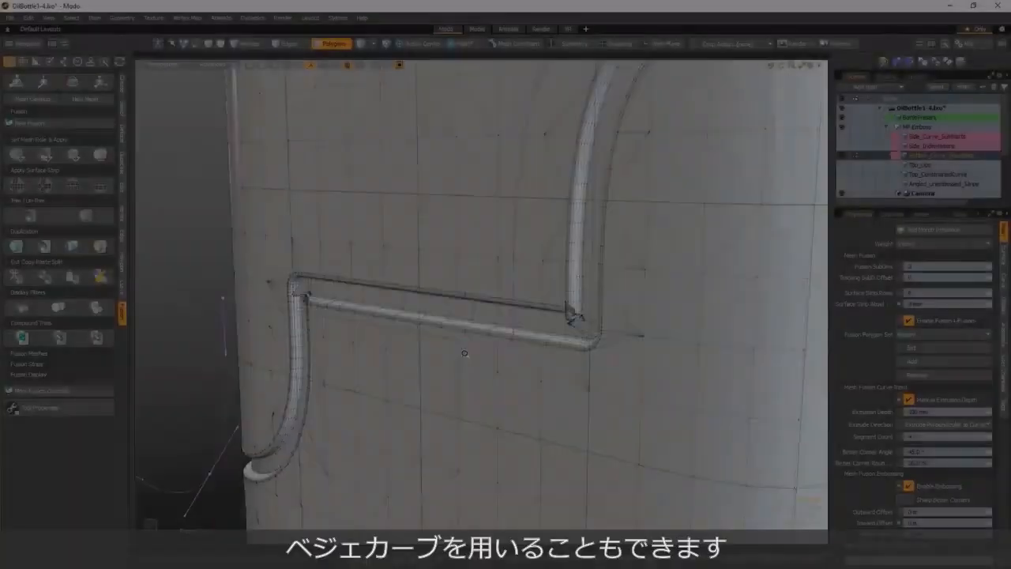
Enable Sharp Bezier Corners for the Bottom_Curve_WaveSlice embossing and inspect the corners of its strip
{"action": "scroll", "coordinate": [490, 368], "scroll_direction": "up", "scroll_amount": 3}
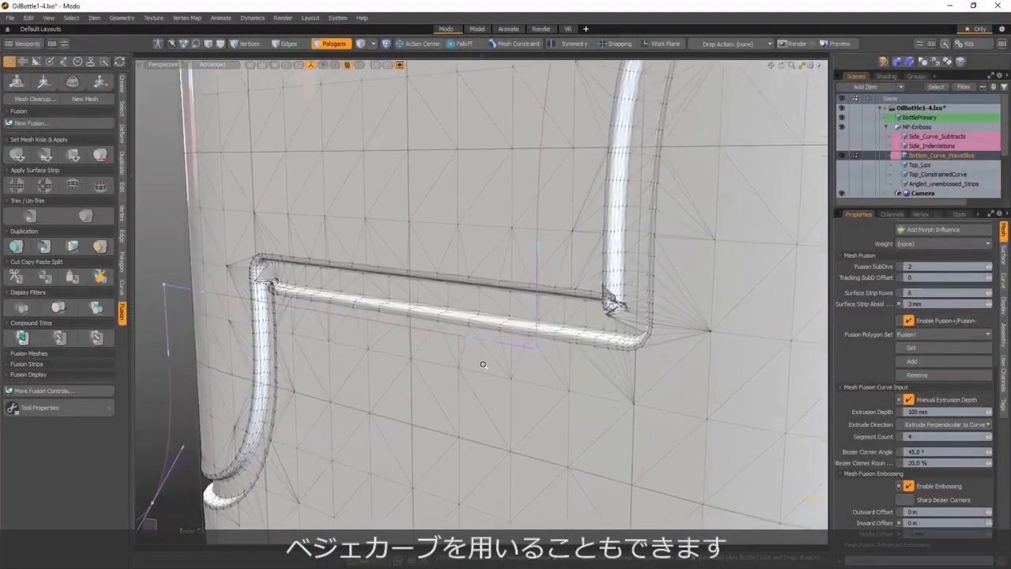
{"action": "mouse_move", "coordinate": [486, 364]}
{"action": "left_mouse_down", "text": "alt"}
{"action": "mouse_move", "coordinate": [541, 379]}
{"action": "mouse_move", "coordinate": [505, 368]}
{"action": "left_mouse_up", "text": "alt"}
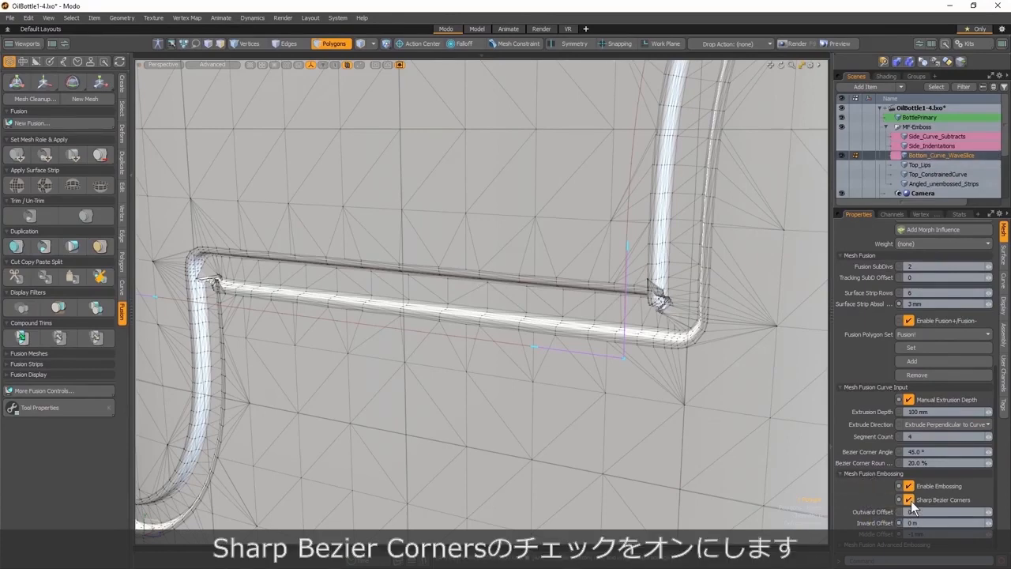
{"action": "left_click_drag", "start_coordinate": [686, 418], "coordinate": [575, 407], "text": "alt"}
{"action": "scroll", "coordinate": [668, 420], "scroll_direction": "down", "scroll_amount": 3}
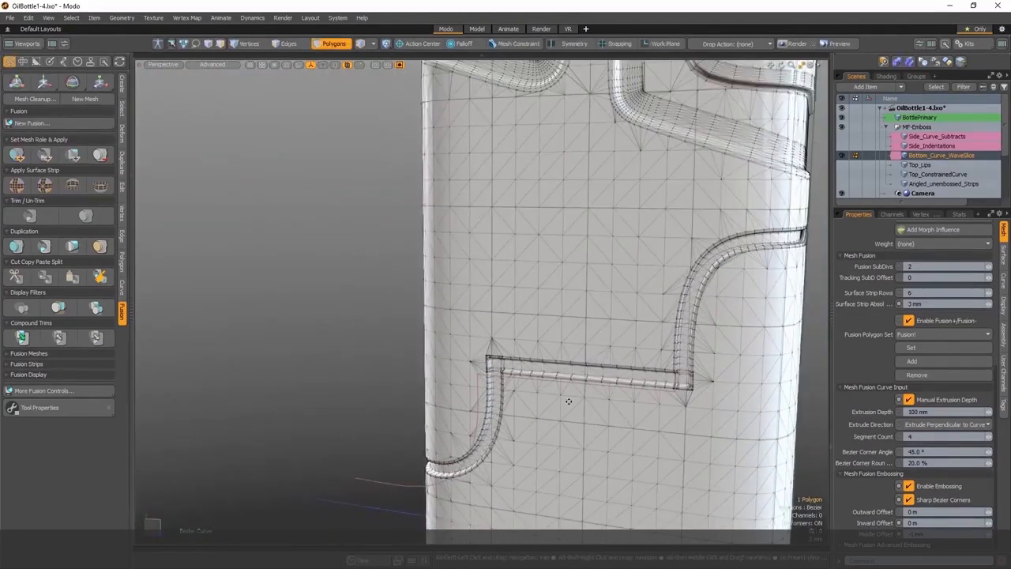
Inspect the Top_ConstrainedCurve strip around the bottle's shoulder and set its Extrude Direction to Extrude Along Surface Normal
{"action": "key", "text": "3"}
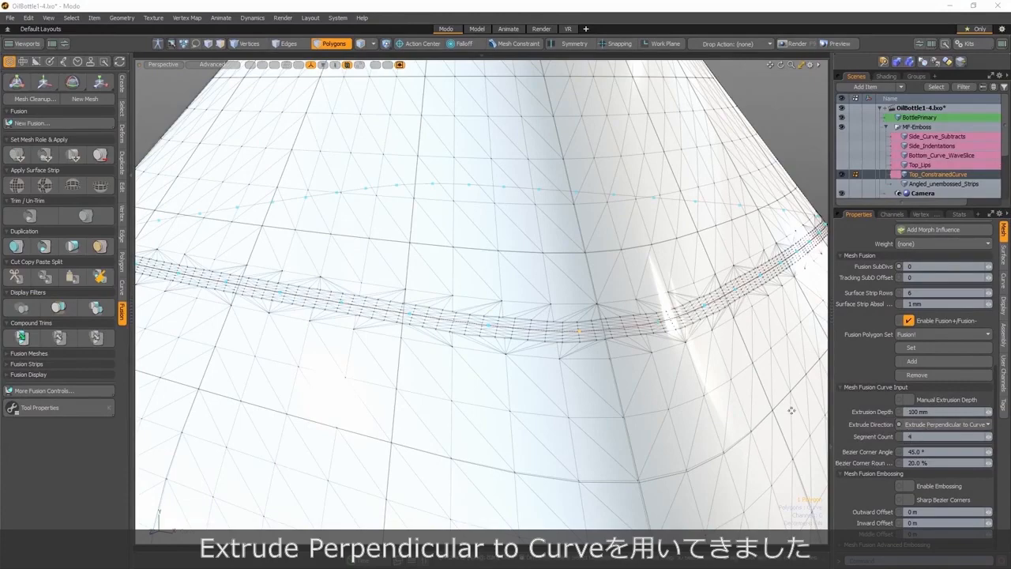
{"action": "mouse_move", "coordinate": [561, 371]}
{"action": "left_mouse_down", "text": "alt"}
{"action": "mouse_move", "coordinate": [500, 367]}
{"action": "mouse_move", "coordinate": [581, 376]}
{"action": "left_mouse_up", "text": "alt"}
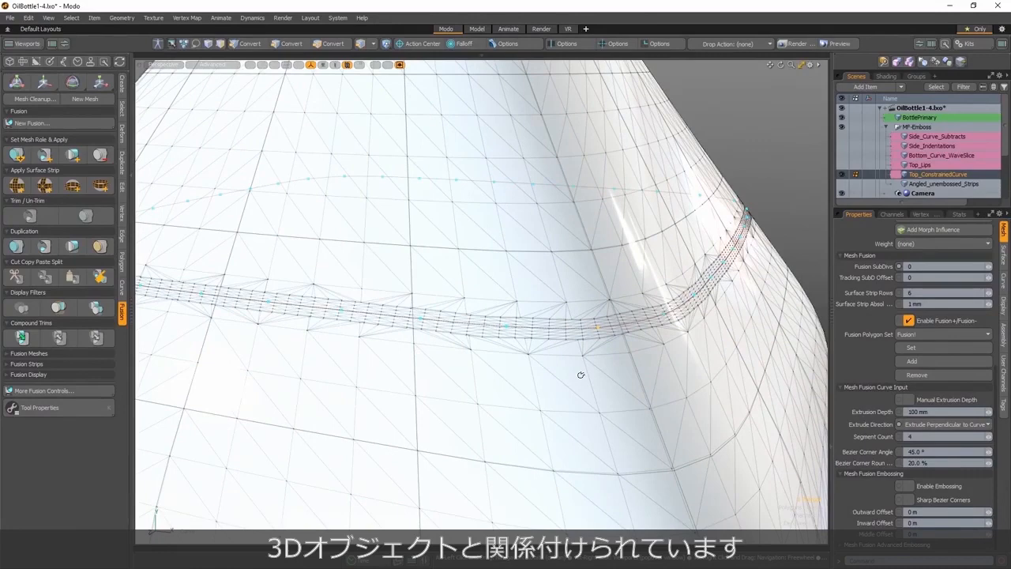
{"action": "left_click_drag", "start_coordinate": [581, 374], "coordinate": [601, 360], "text": "alt"}
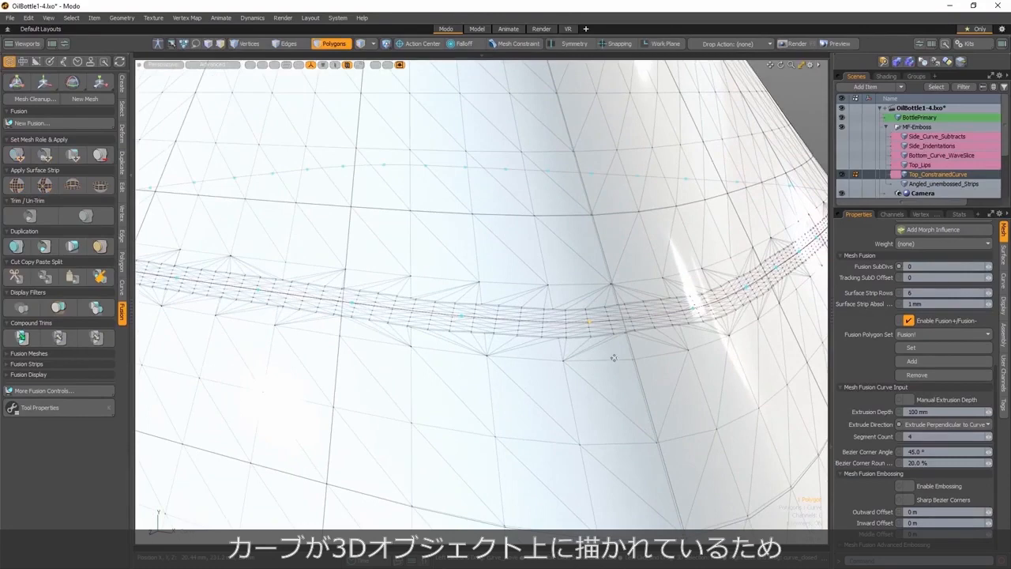
{"action": "left_click", "coordinate": [956, 428]}
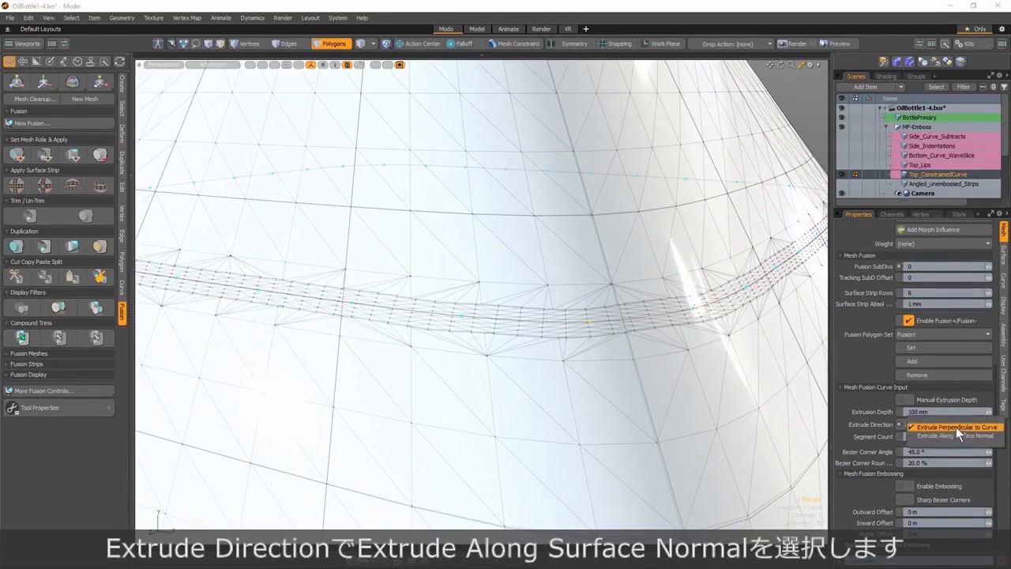
{"action": "left_click", "coordinate": [959, 435]}
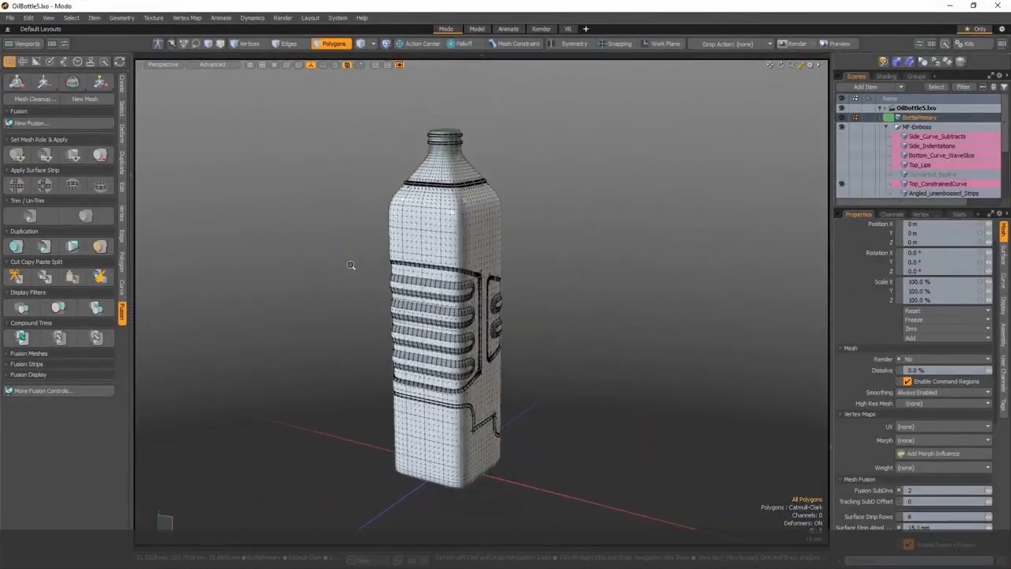
Hide the wireframe overlay to view the whole embossed bottle as a shaded surface
{"action": "key", "text": "KP_7"}
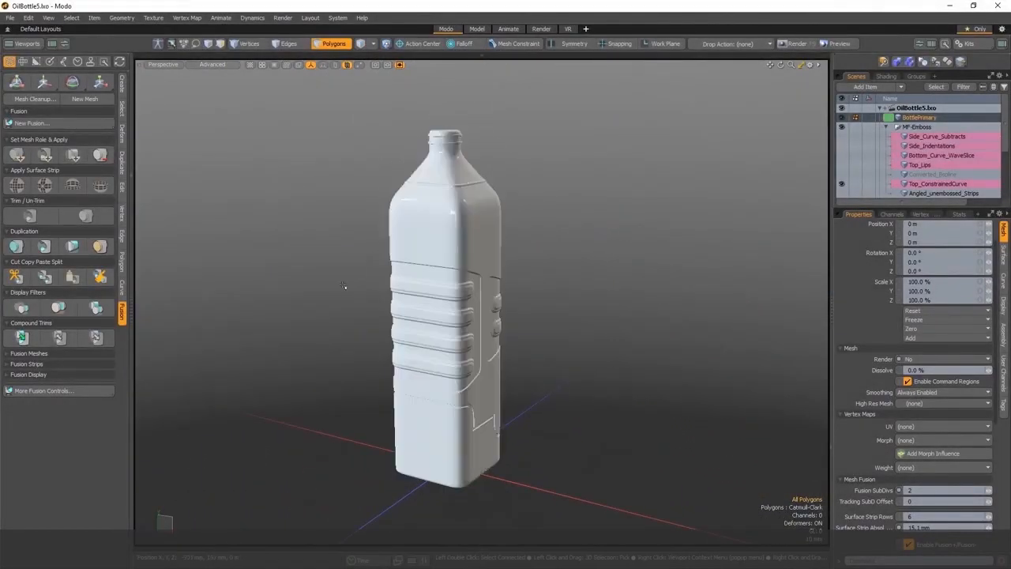